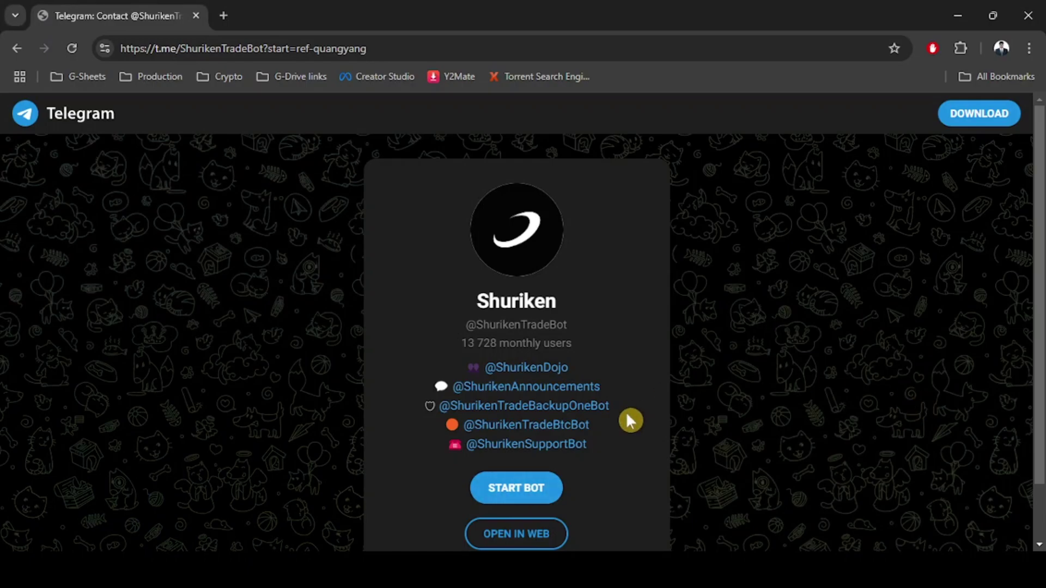
- Open the Shuriken bot's chat in Telegram Web from its t.me contact page
scroll(630, 420, "down", 2)
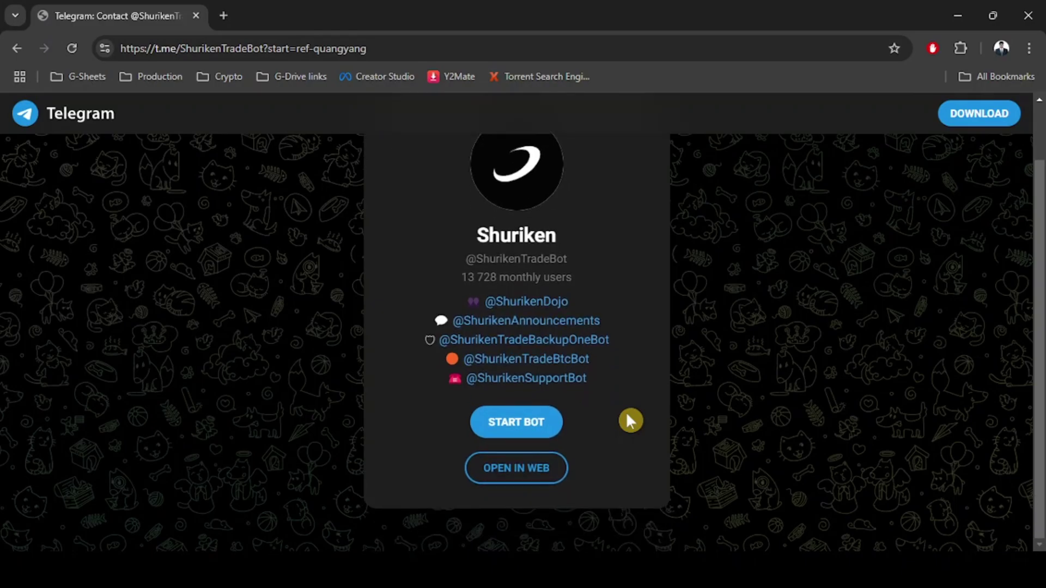
left_click(563, 466)
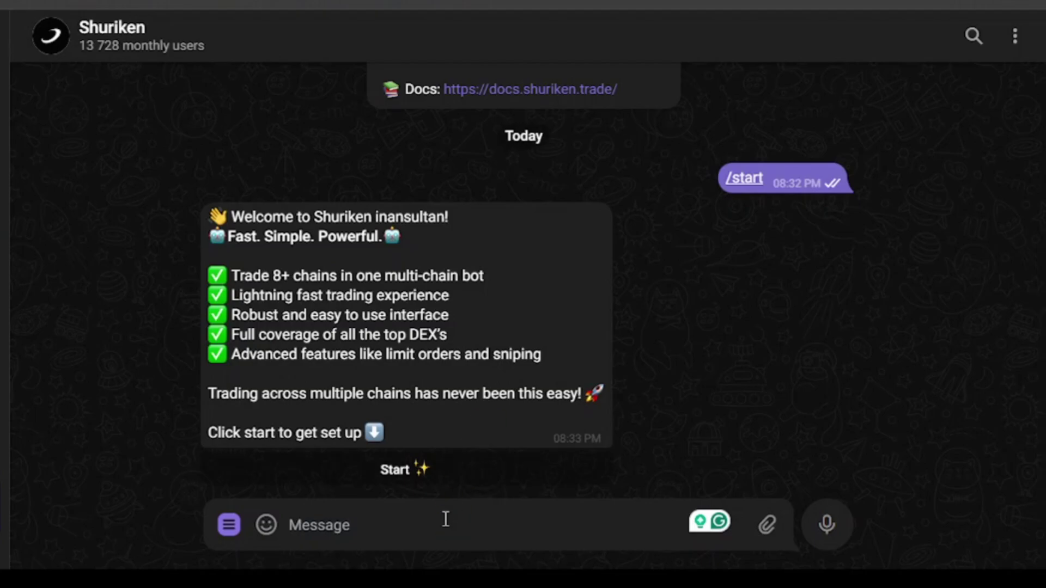
- Start Shuriken onboarding, confirm the official channels are joined, and continue past the generated wallets
left_click(449, 478)
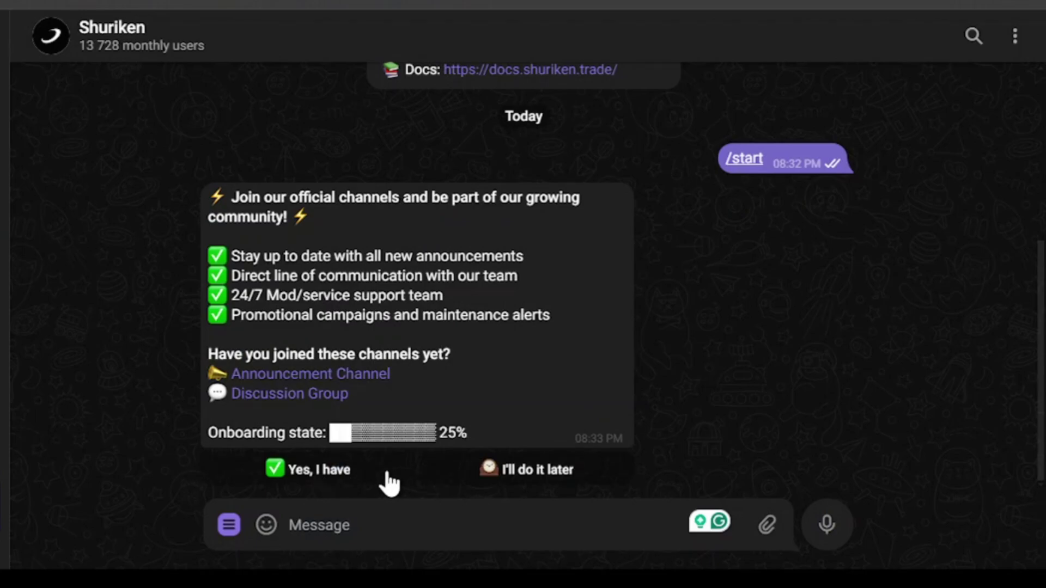
left_click(358, 470)
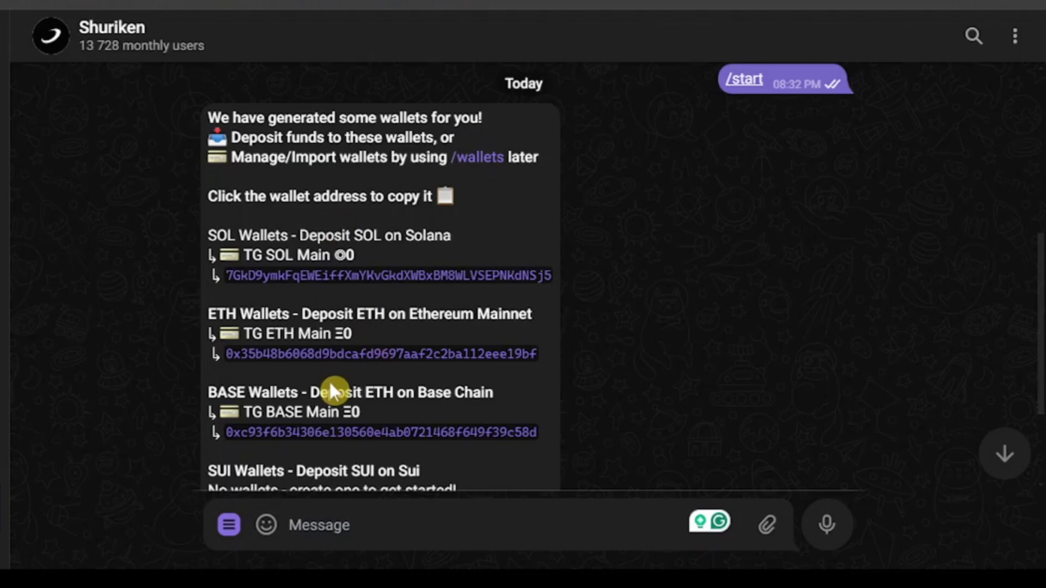
scroll(329, 380, "down", 2)
scroll(337, 411, "down", 1)
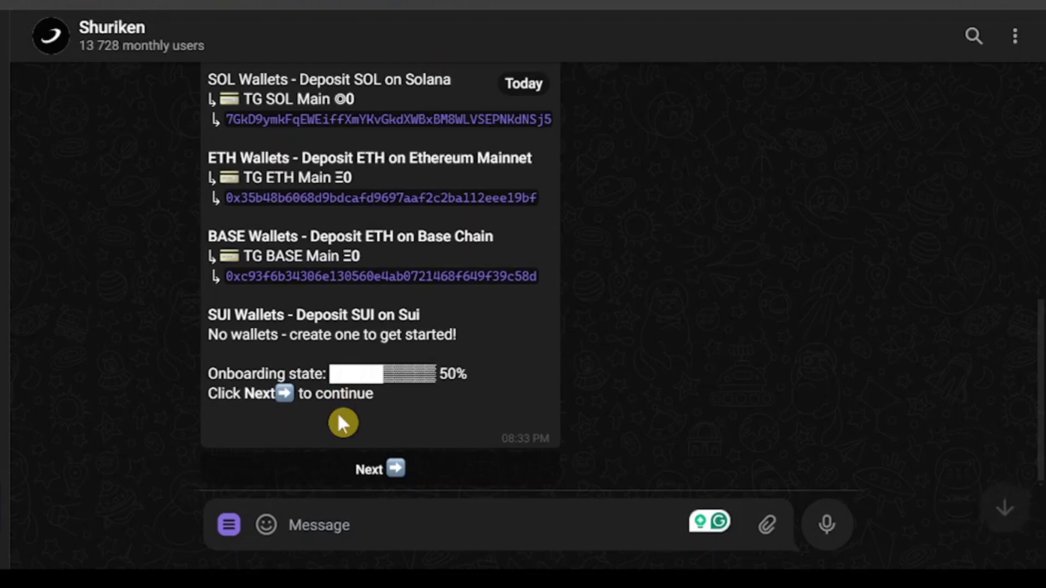
left_click(435, 468)
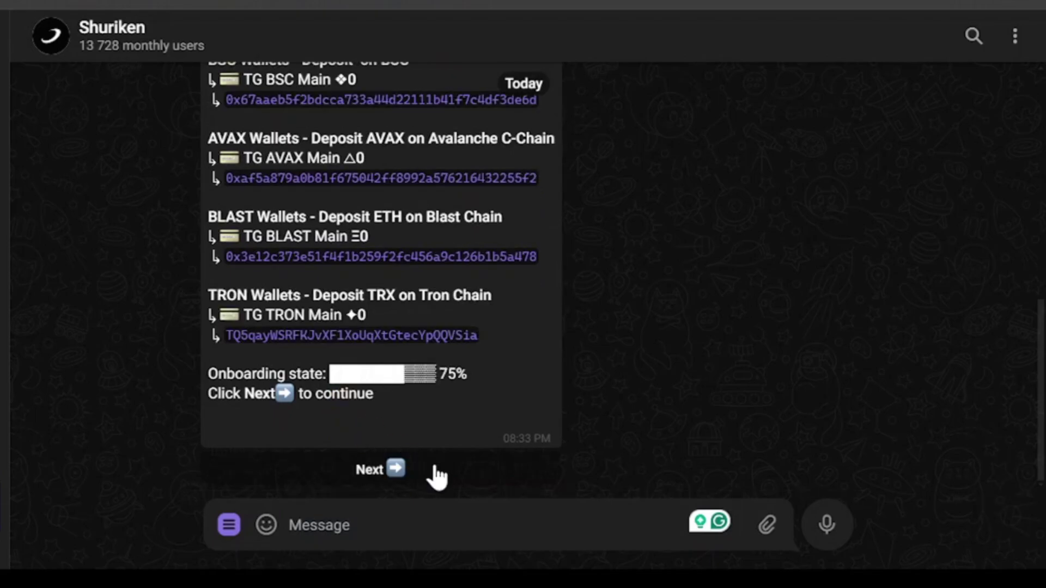
scroll(455, 342, "up", 3)
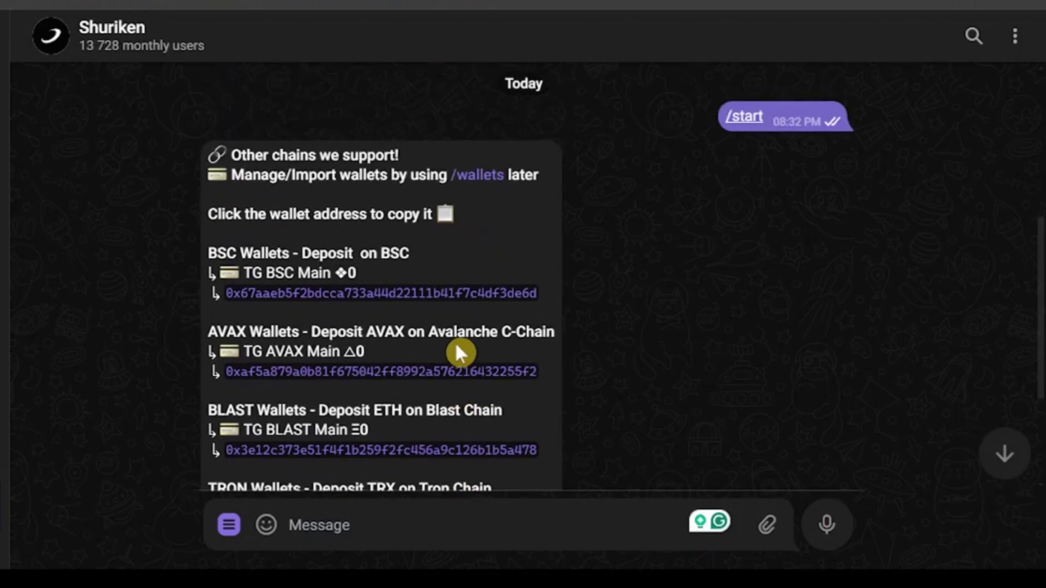
scroll(436, 262, "down", 3)
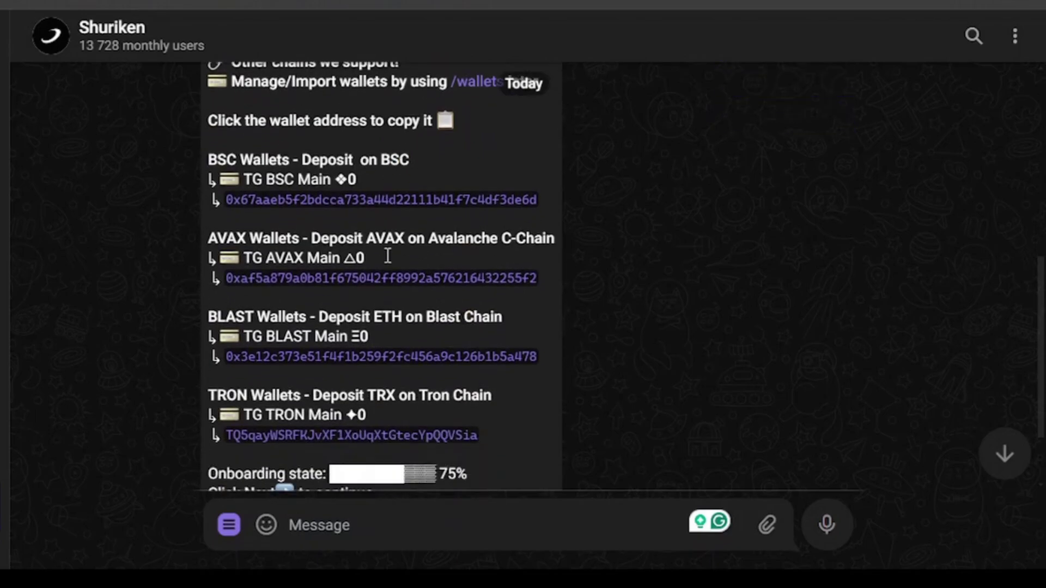
scroll(419, 360, "down", 1)
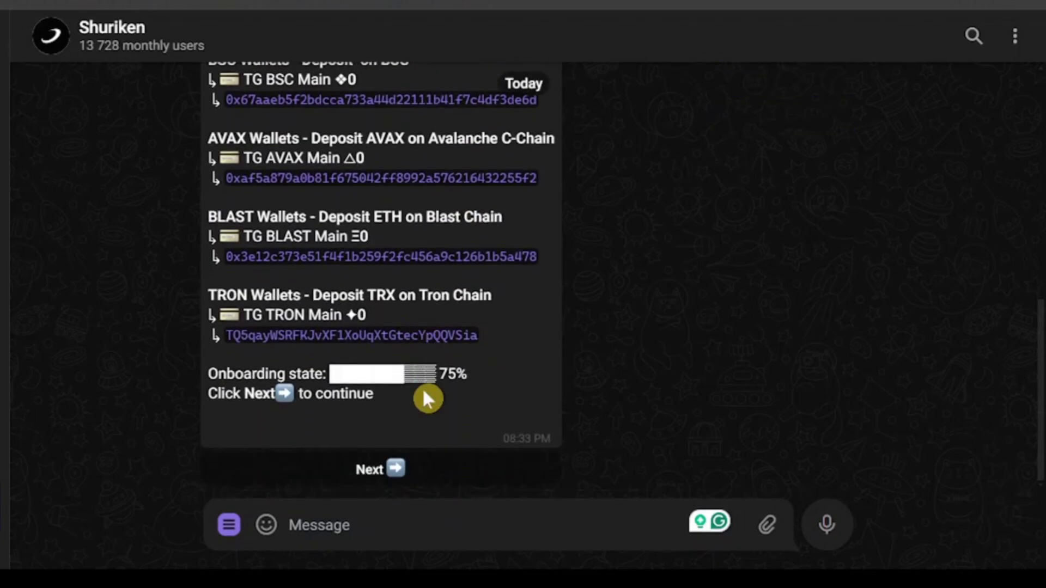
- Finish onboarding, send the example contract to get its USD Coin panel, then rerun /start
left_click(436, 482)
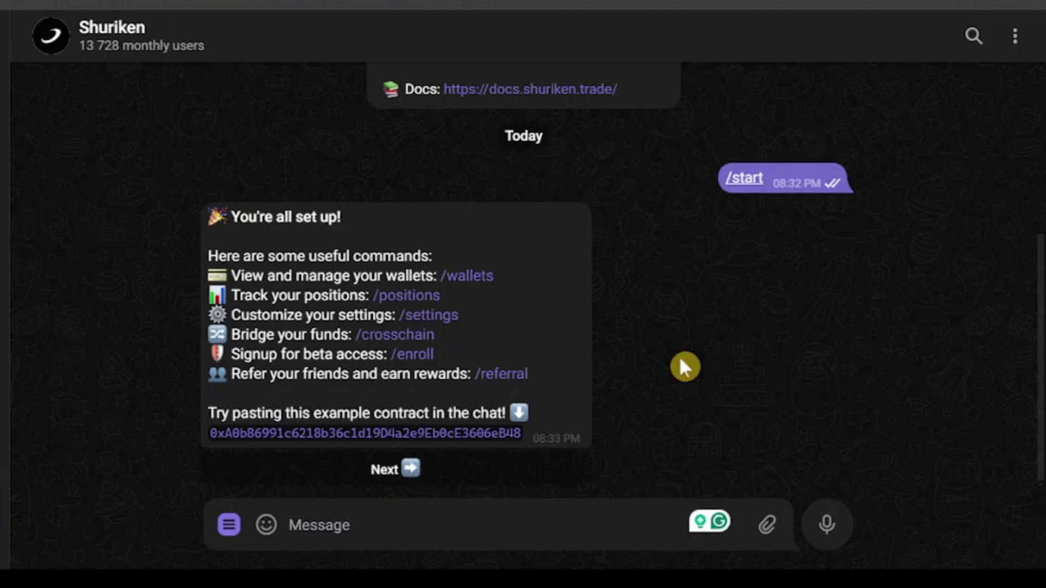
left_click(434, 434)
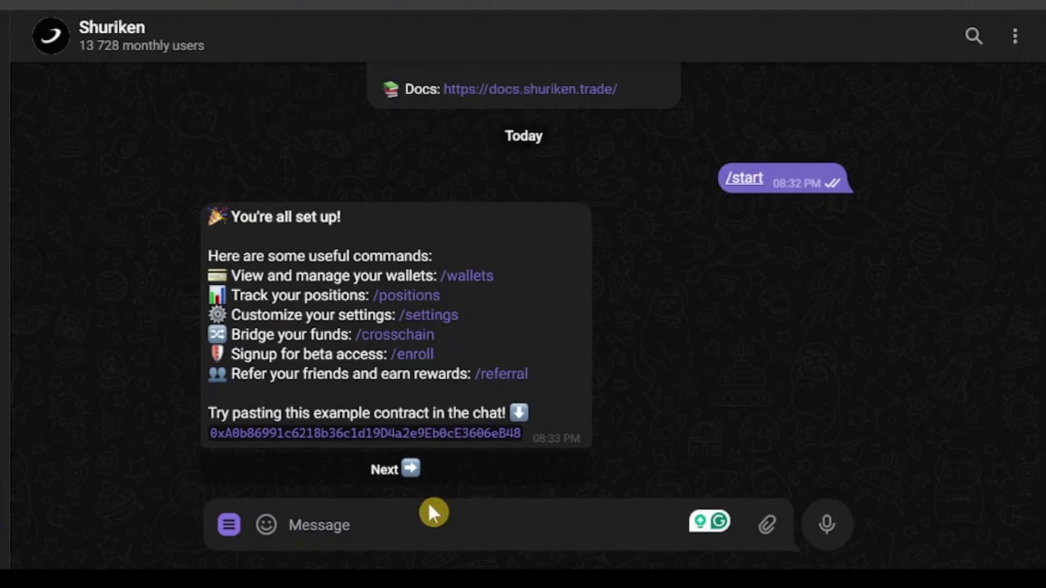
left_click(422, 521)
key("ctrl+v")
key("Return")
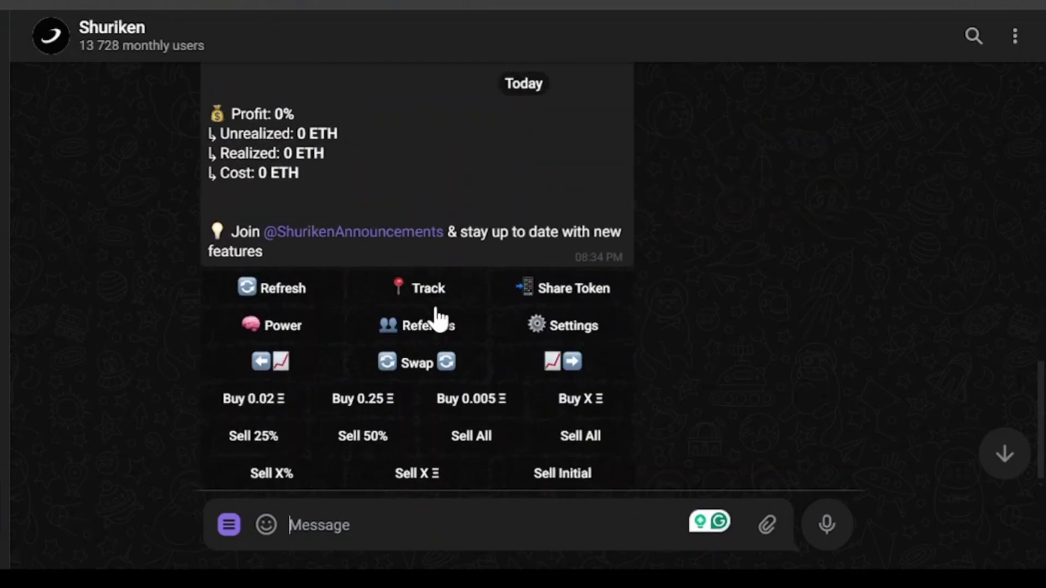
left_click(228, 525)
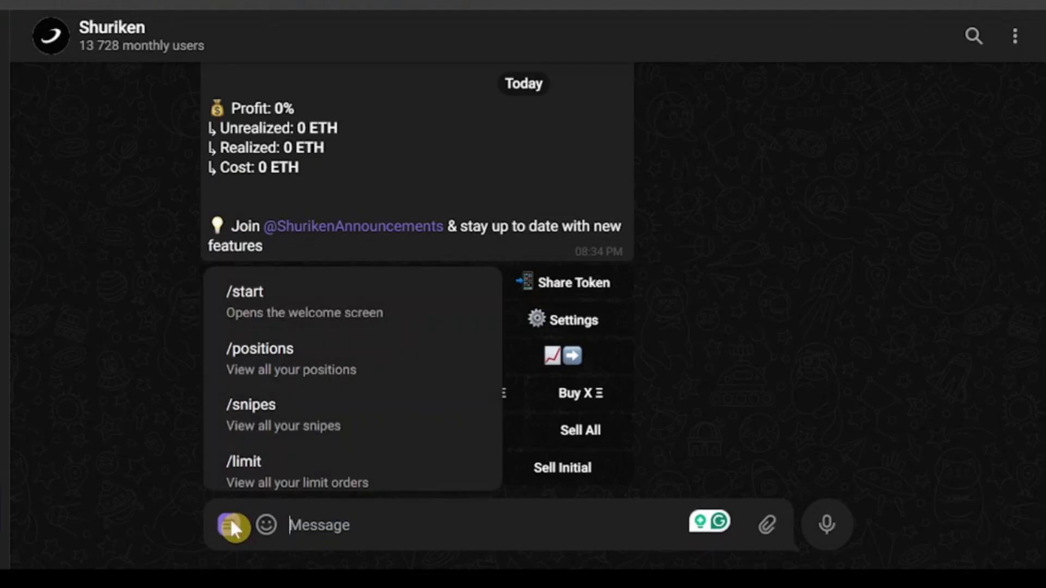
left_click(364, 297)
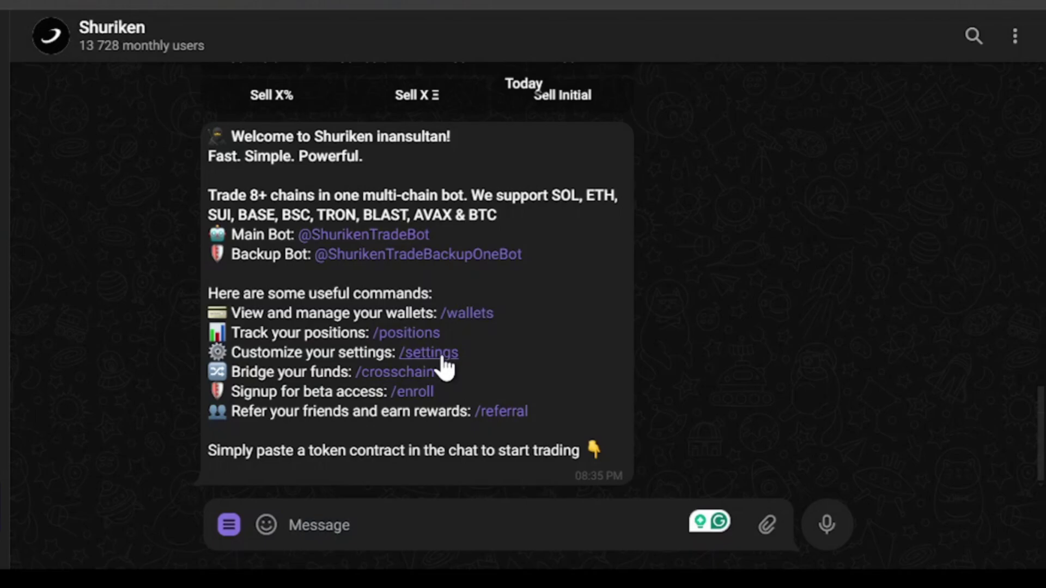
- Show the SOL chain's Swap Settings: 0.005 priority fees, 20% slippage, 5% max impact
left_click(431, 354)
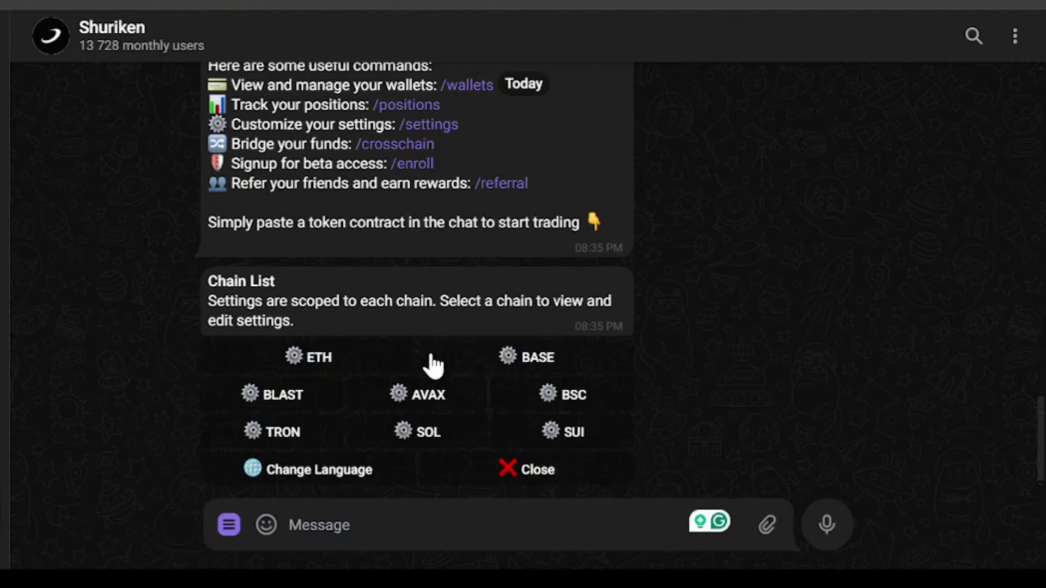
left_click(431, 434)
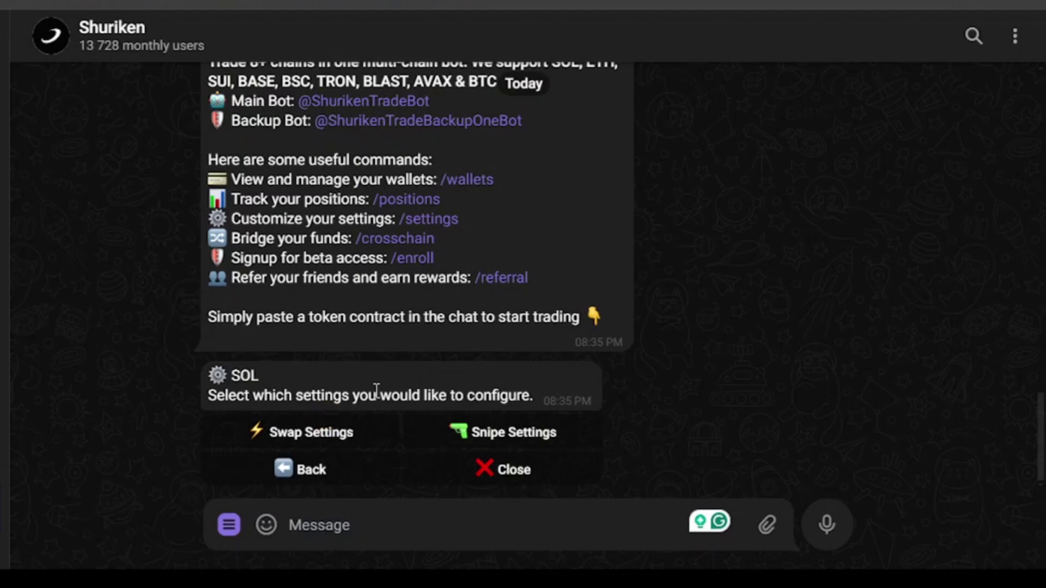
left_click(375, 433)
scroll(420, 281, "up", 3)
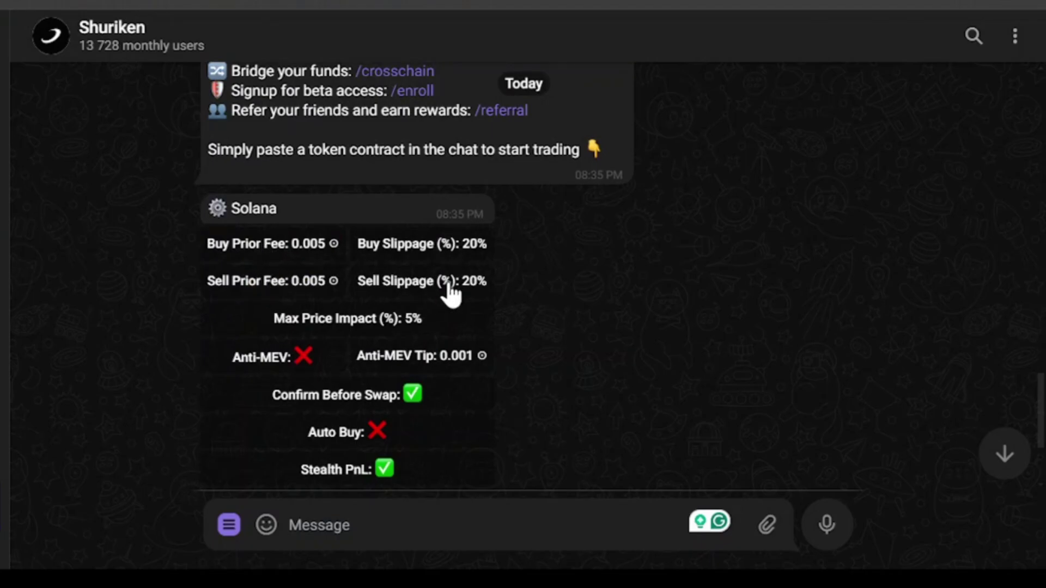
- Reply 0.001 to the Buy Prior Fee prompt, leaving the sell fee at 0.005
left_click(305, 252)
scroll(339, 305, "down", 4)
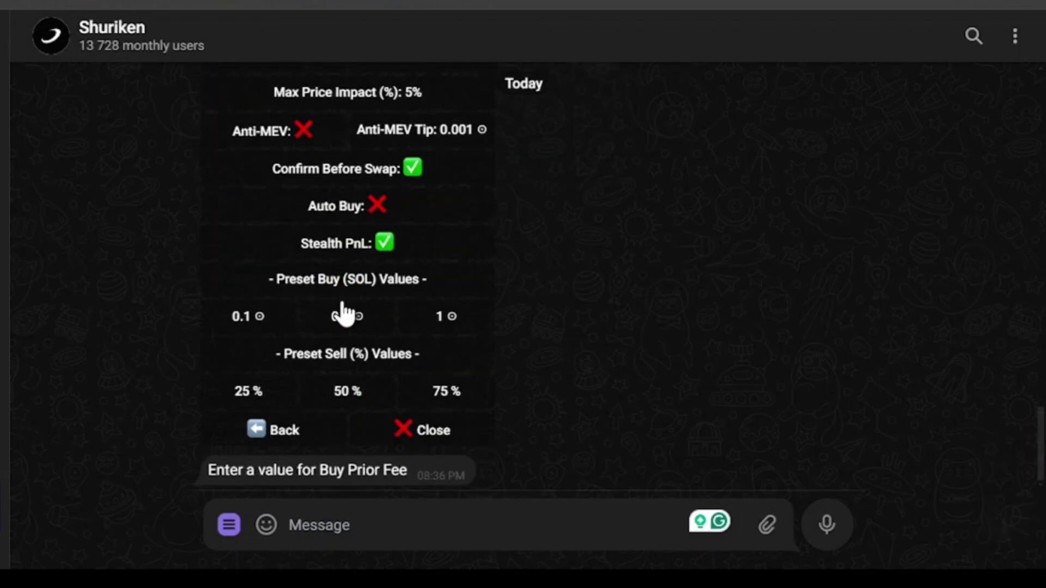
right_click(318, 463)
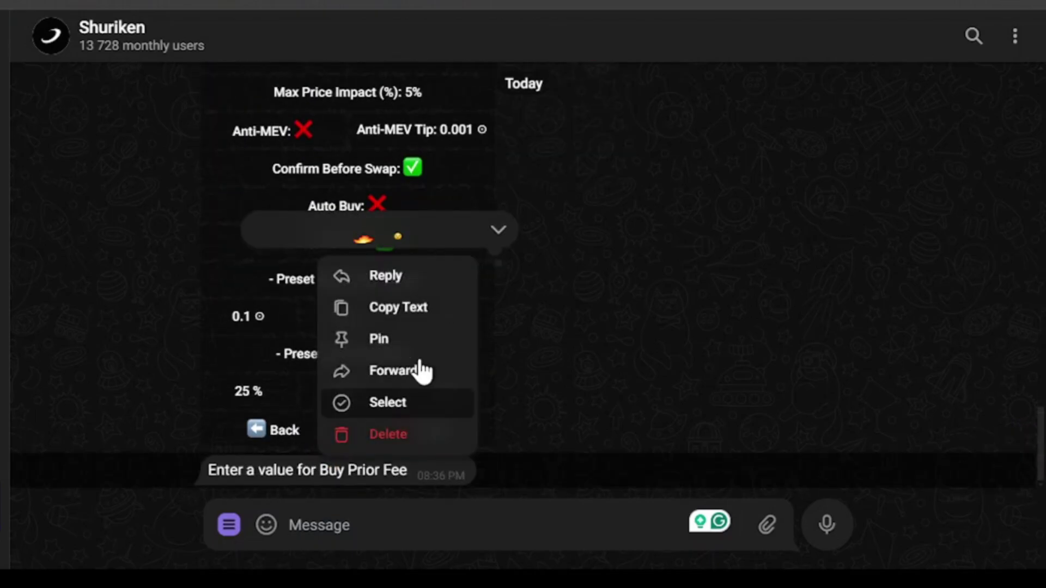
left_click(402, 277)
type("0.001")
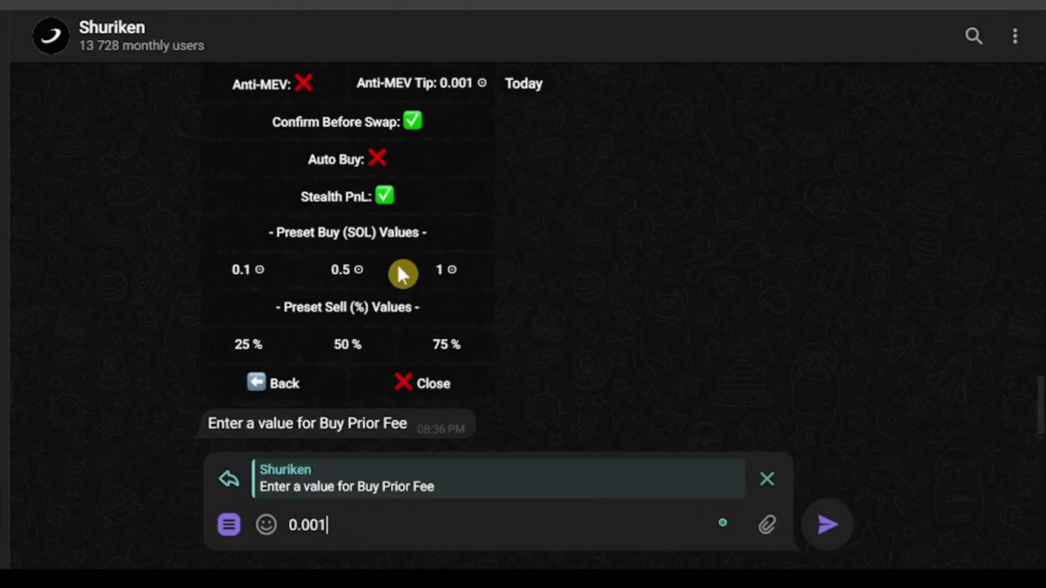
key("Return")
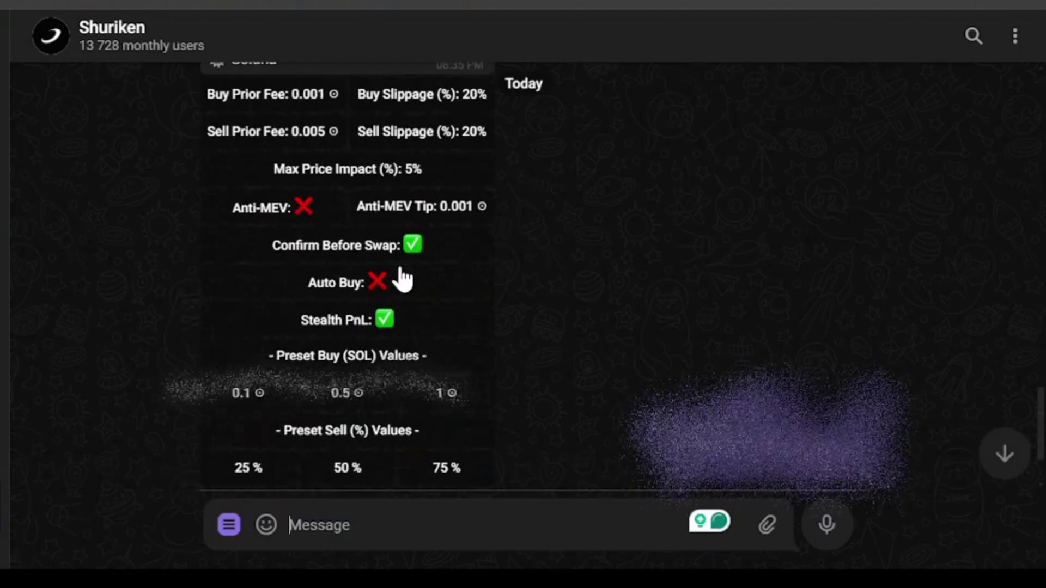
scroll(402, 275, "up", 4)
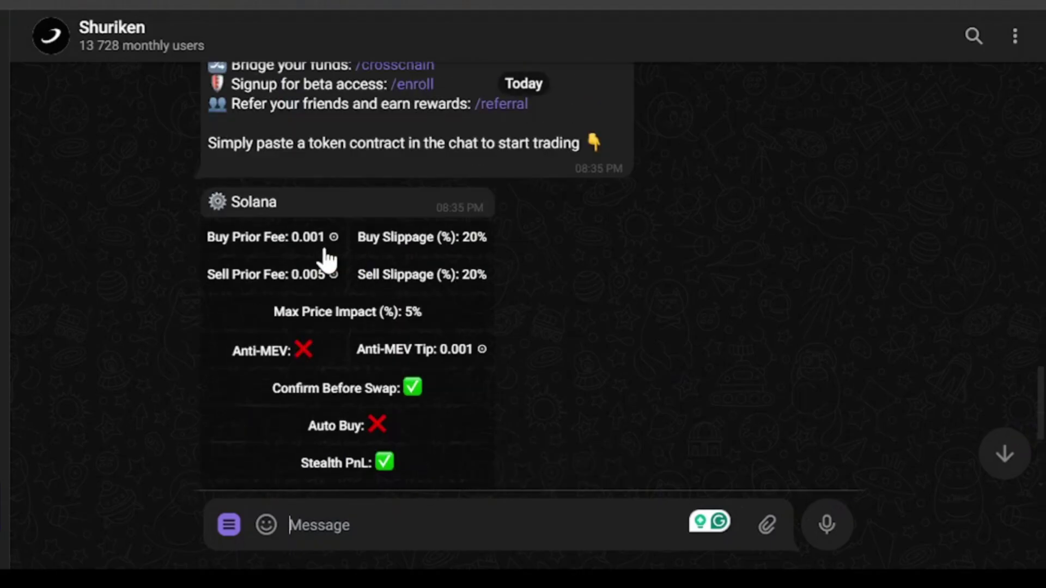
- Switch Anti-MEV on in the Solana settings panel so it shows a green check
left_click(305, 265)
scroll(321, 261, "down", 5)
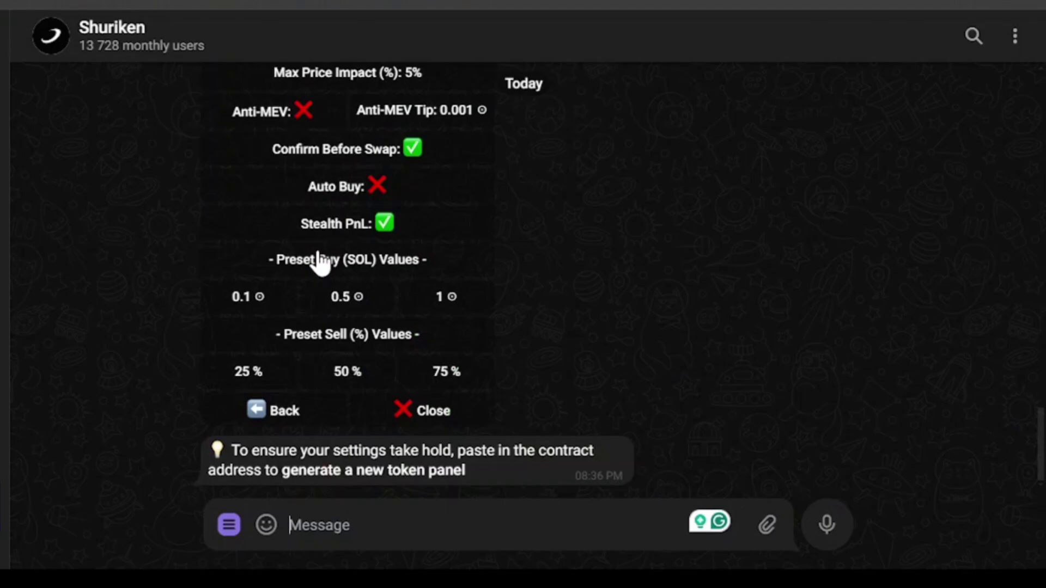
scroll(322, 261, "up", 4)
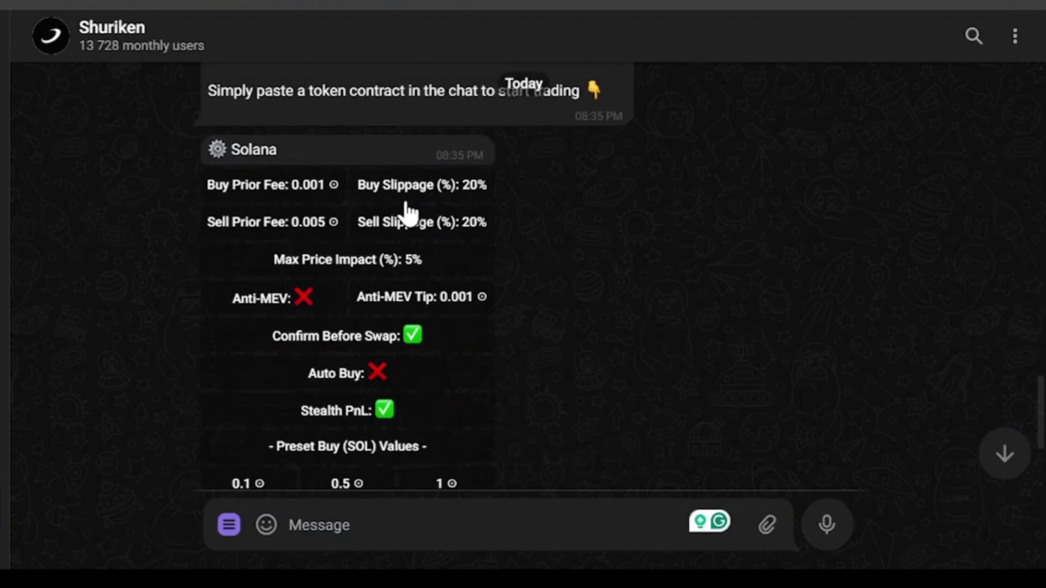
left_click(440, 250)
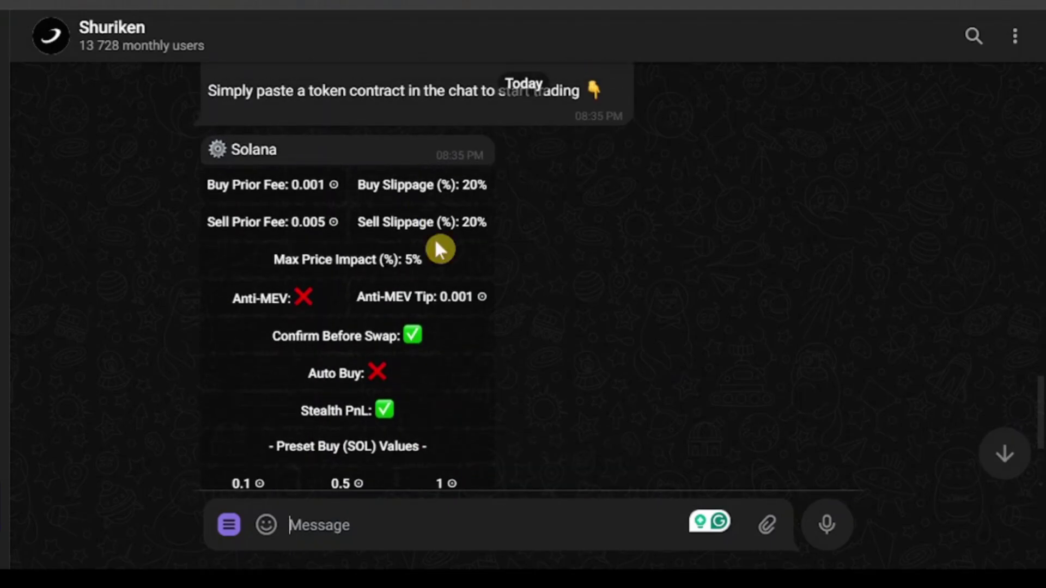
left_click(287, 305)
scroll(400, 373, "down", 2)
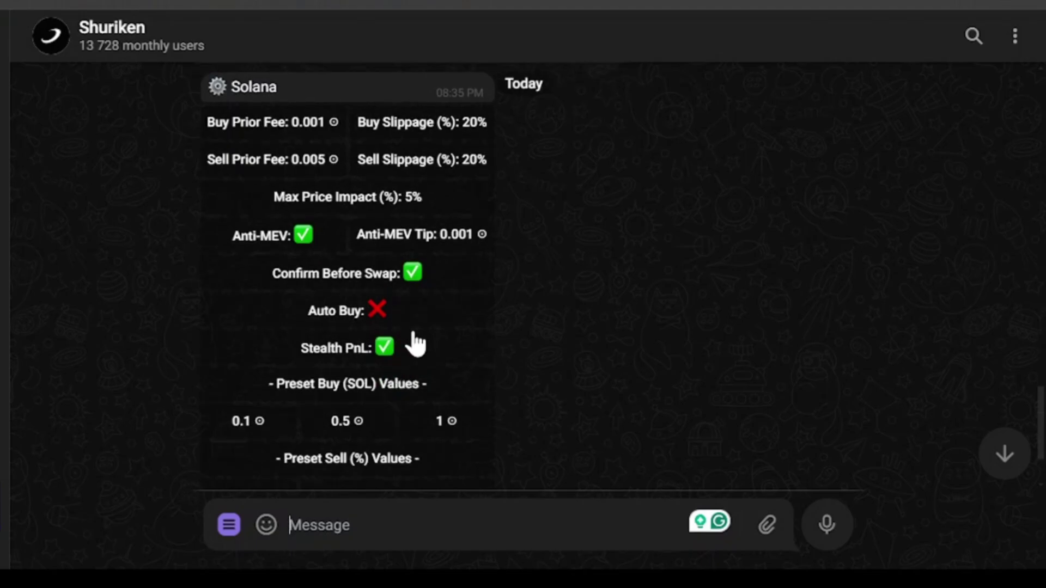
scroll(415, 341, "up", 1)
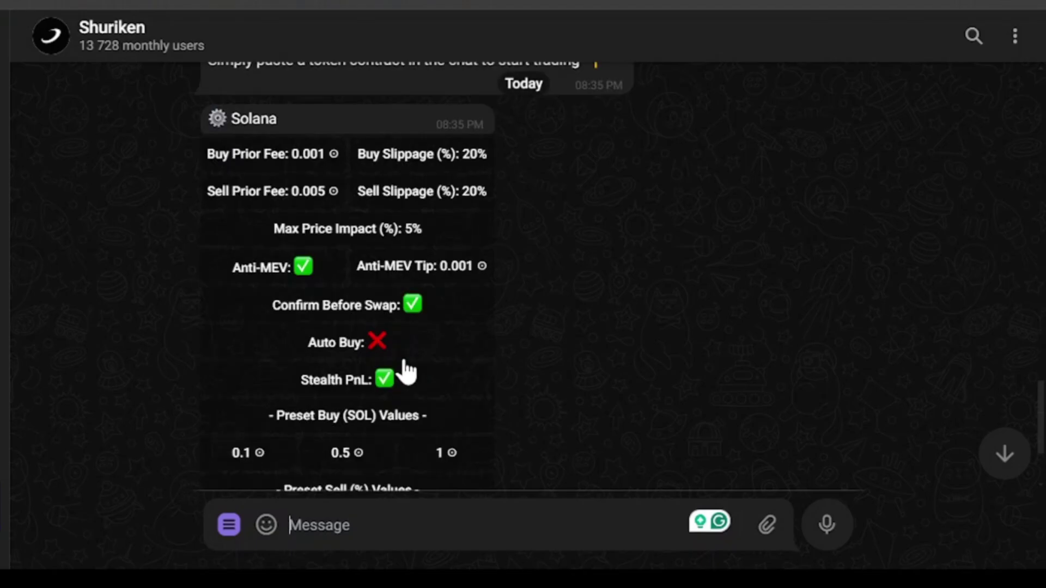
scroll(406, 373, "down", 5)
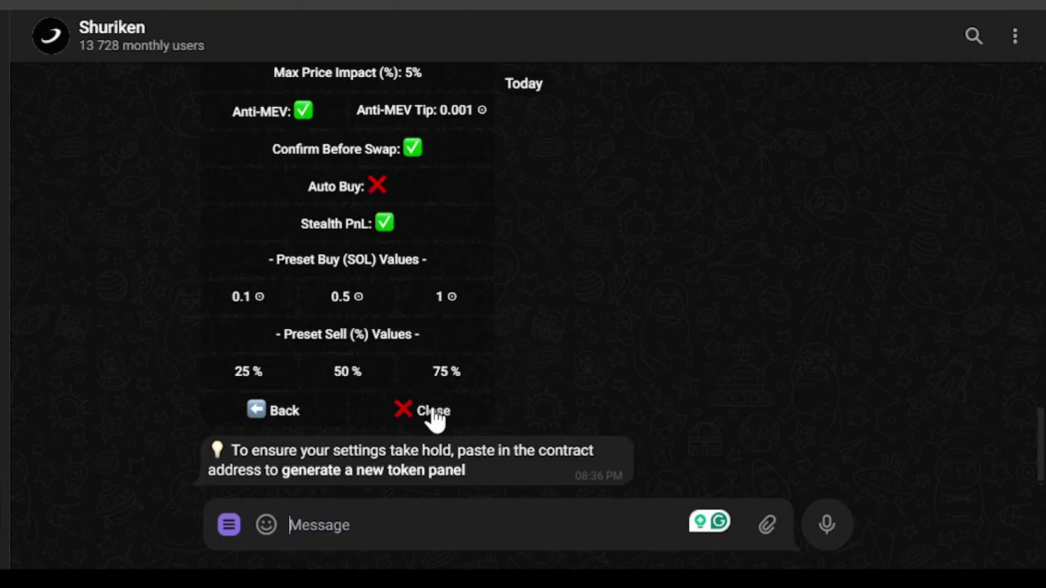
- Close the settings card and paste the example contract to get a fresh ETH buy/sell panel
left_click(434, 414)
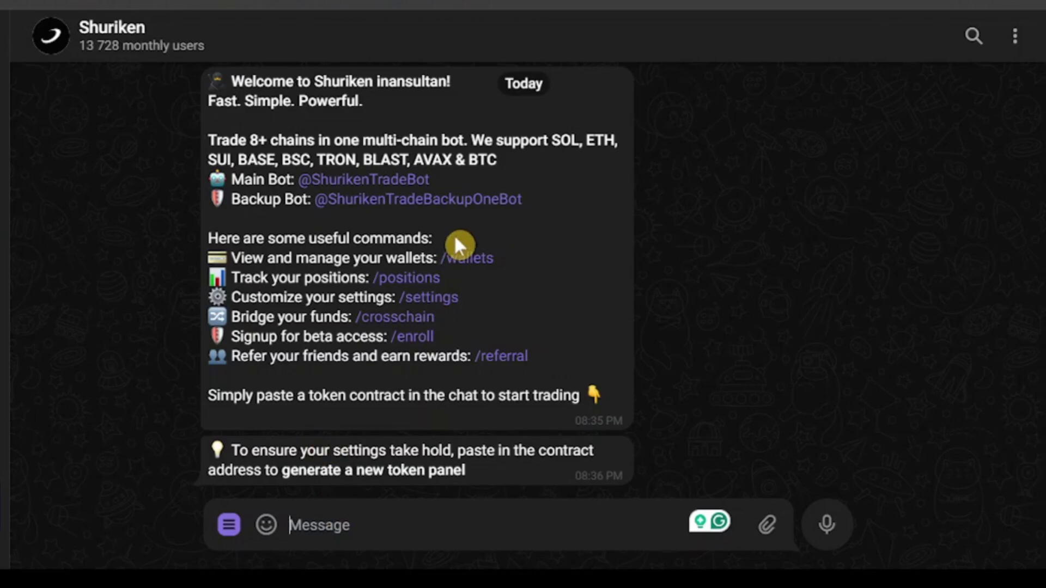
key("ctrl+v")
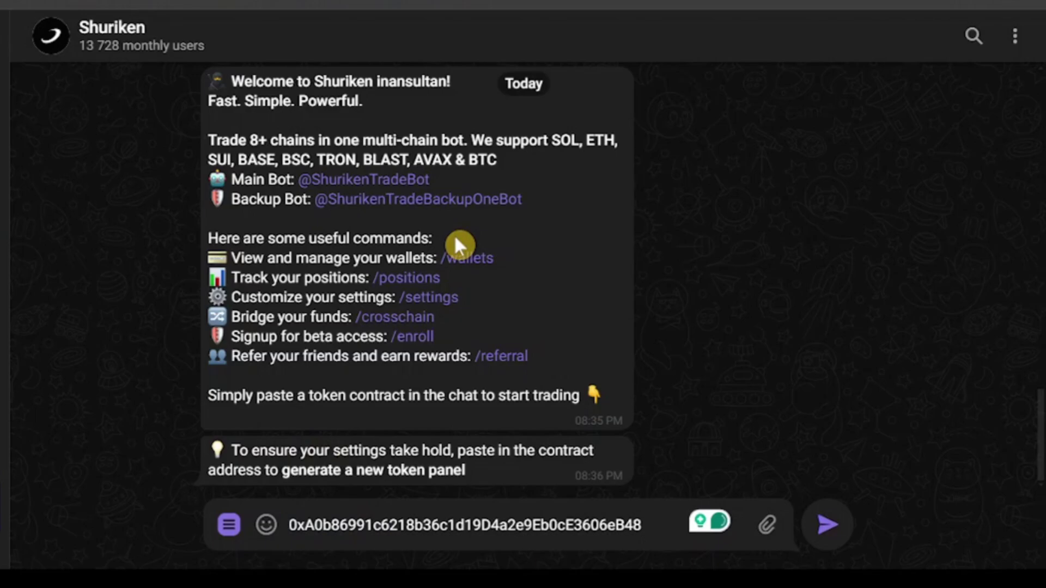
key("Return")
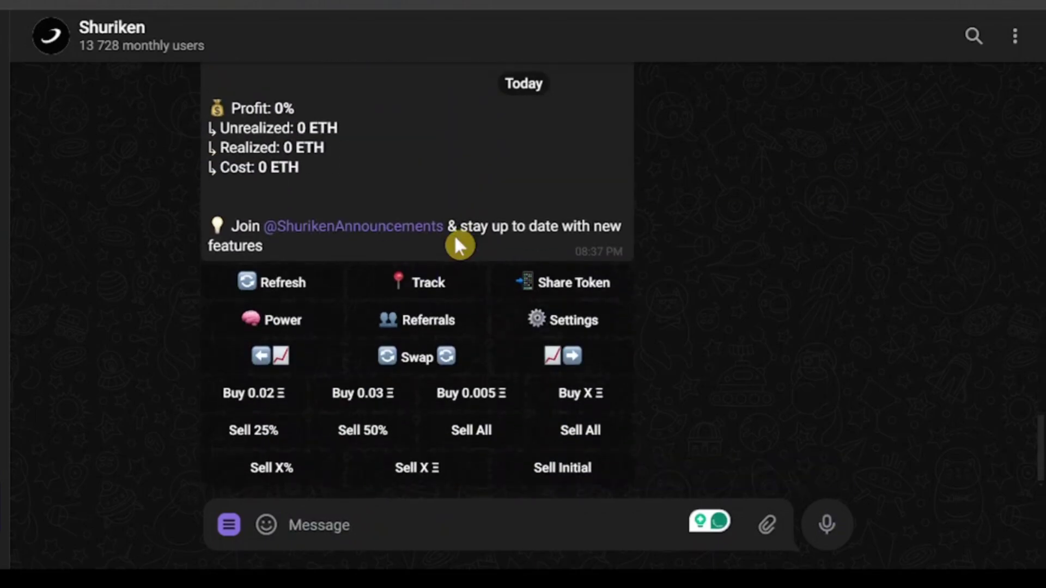